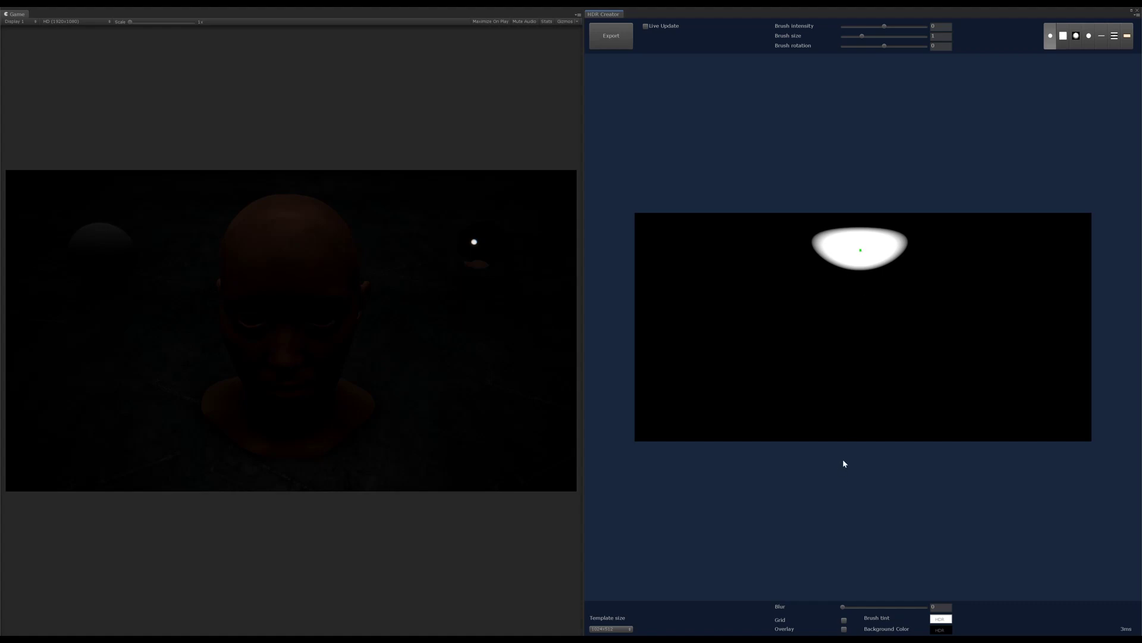
# Add a second soft round light to the HDR map and place it in the upper area near the left edge.
pyautogui.rightClick(745, 348)
pyautogui.click(756, 351)
pyautogui.moveTo(754, 353); pyautogui.dragTo(706, 282)
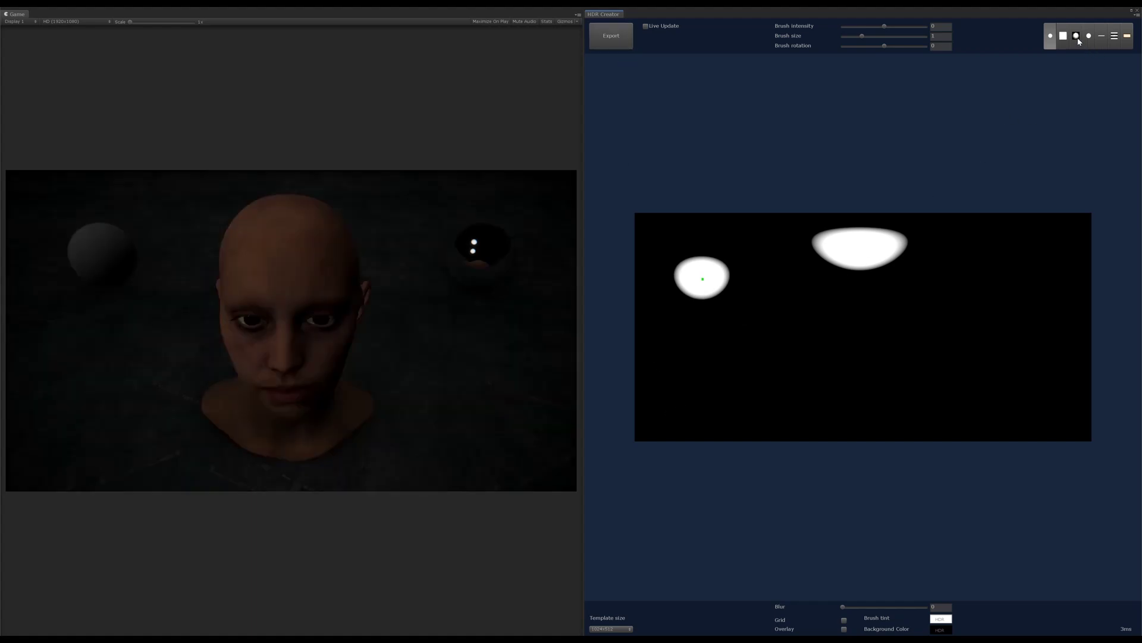
# Add a three-stripe light at mid-height near the right edge of the map and export the map.
pyautogui.click(1115, 36)
pyautogui.moveTo(1012, 313)
pyautogui.mouseDown()
pyautogui.moveTo(1009, 325)
pyautogui.moveTo(1056, 332)
pyautogui.mouseUp()
pyautogui.click(613, 37)
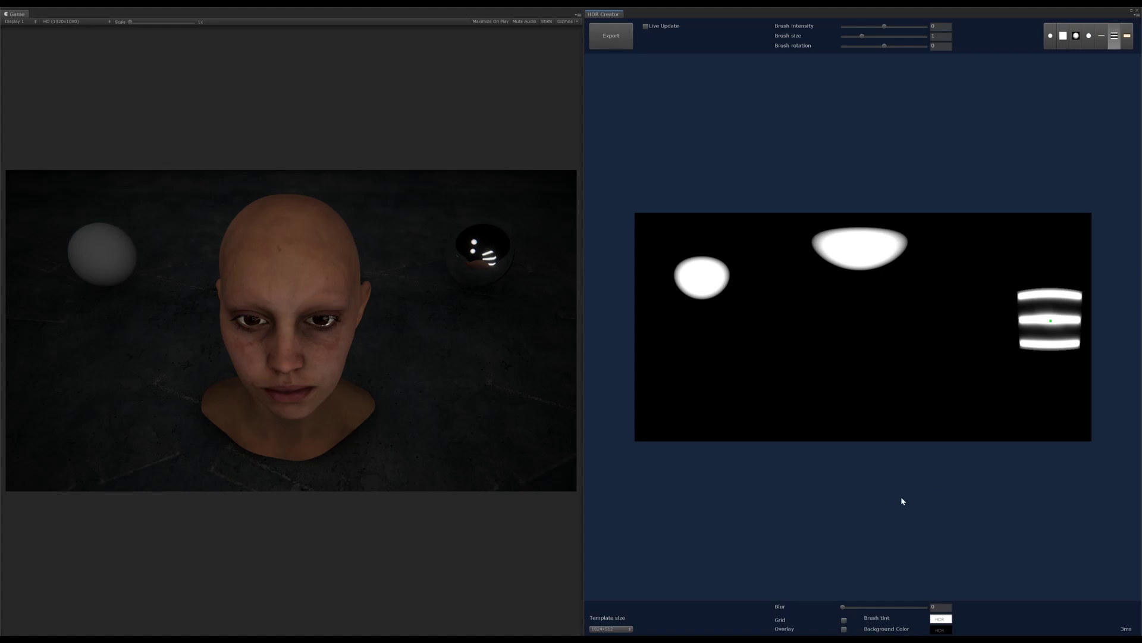
# Show the orientation overlay and tint the three-stripe light in the RIGHT area saturated yellow.
pyautogui.click(844, 629)
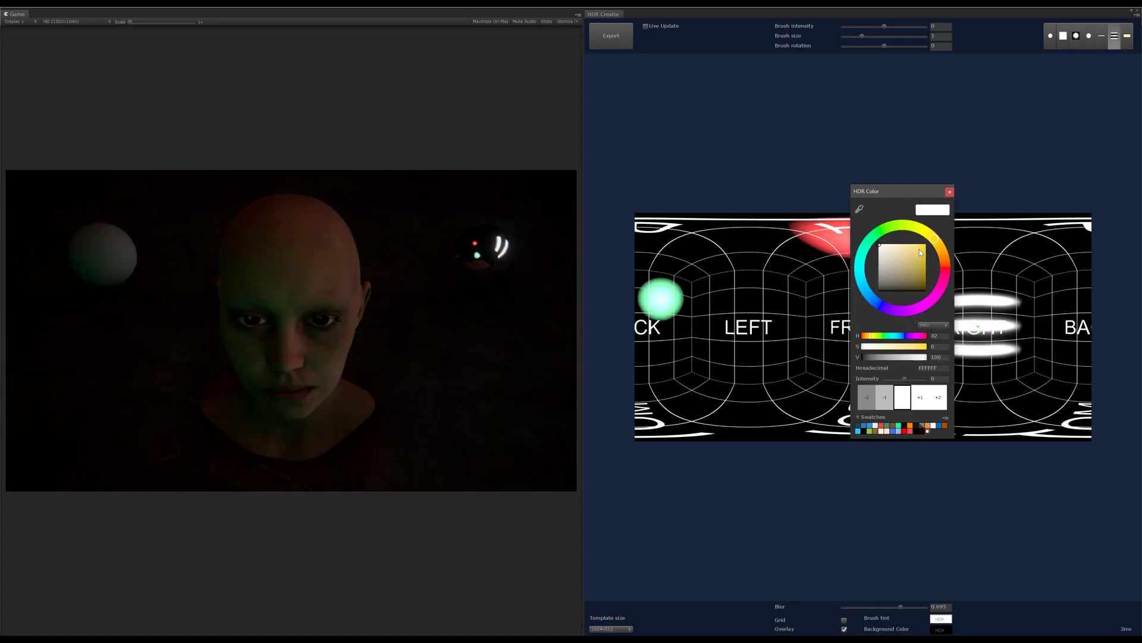
pyautogui.click(933, 239)
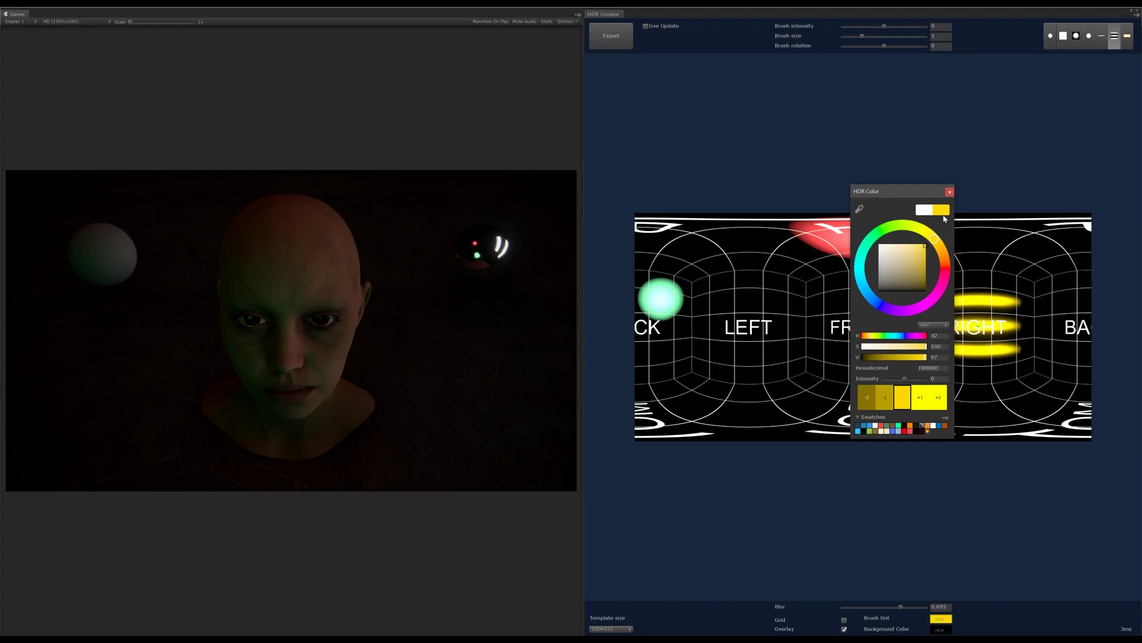
pyautogui.click(950, 192)
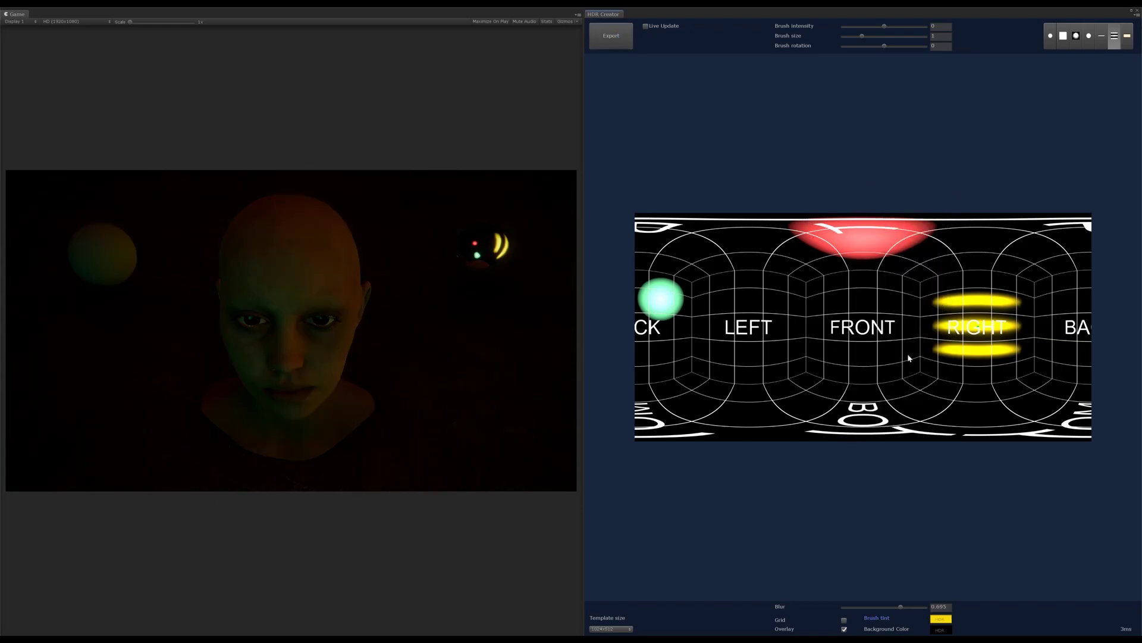
# Hide the overlay, enable Live Update, and move the red light lower in the front area with adjusted brush intensity and size.
pyautogui.click(844, 629)
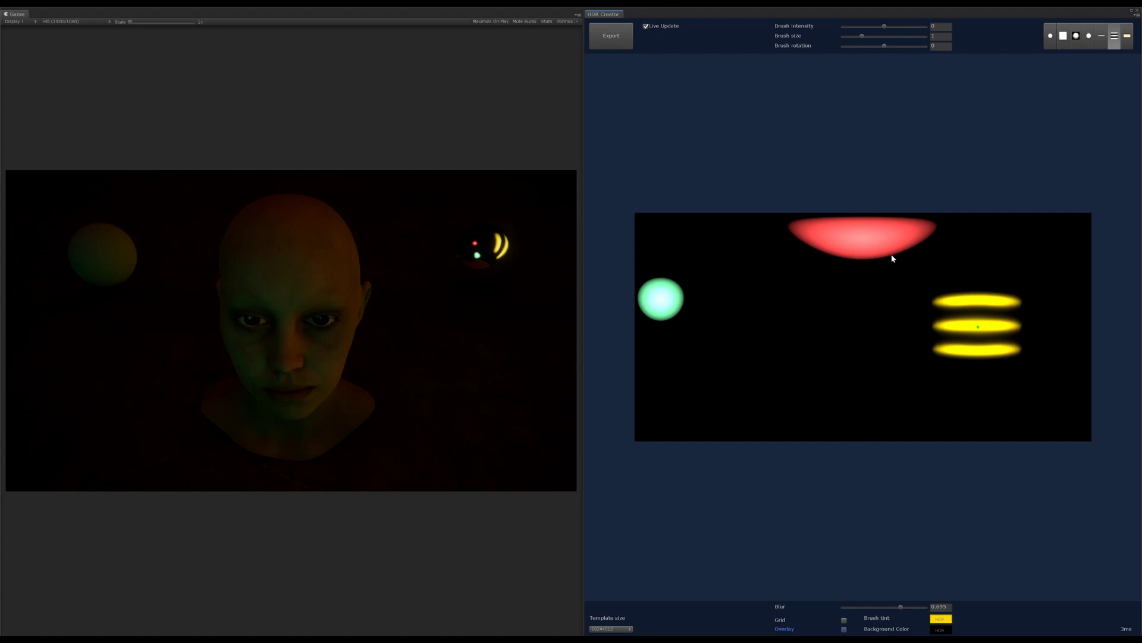
pyautogui.moveTo(867, 245)
pyautogui.mouseDown()
pyautogui.moveTo(839, 312)
pyautogui.moveTo(741, 261)
pyautogui.moveTo(811, 276)
pyautogui.moveTo(752, 373)
pyautogui.moveTo(785, 306)
pyautogui.moveTo(725, 251)
pyautogui.moveTo(760, 242)
pyautogui.moveTo(789, 298)
pyautogui.moveTo(870, 273)
pyautogui.moveTo(858, 292)
pyautogui.moveTo(856, 281)
pyautogui.mouseUp()
pyautogui.moveTo(886, 27); pyautogui.dragTo(858, 37)
# Move the green round light inward from the map's left edge, with brush intensity 1.3 and brush size 1.27.
pyautogui.moveTo(680, 316); pyautogui.dragTo(714, 337)
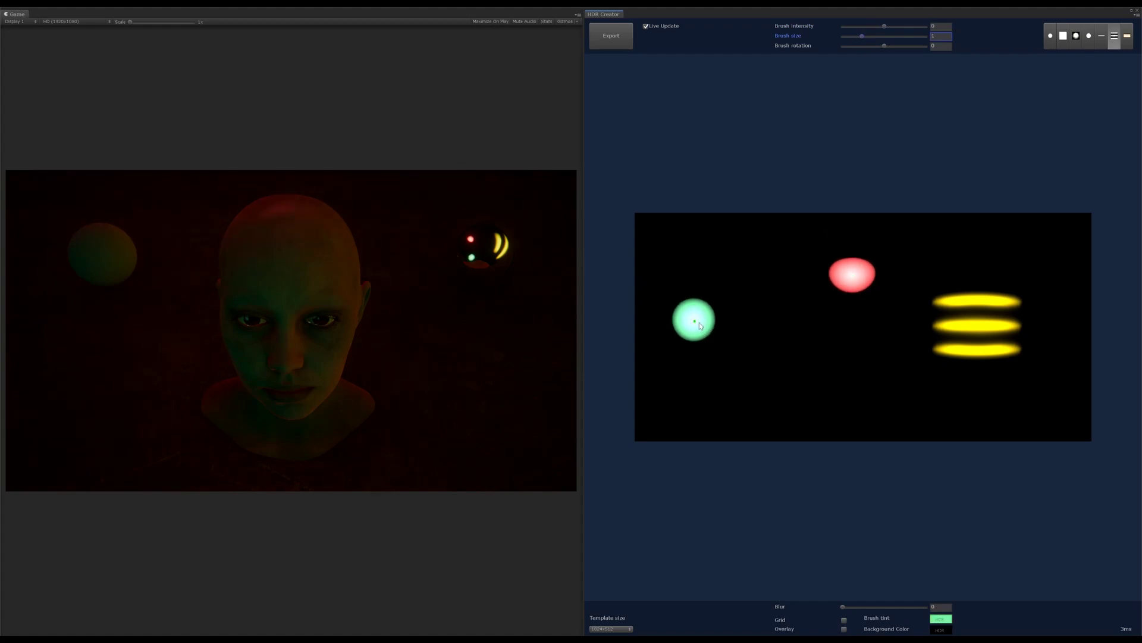
pyautogui.click(890, 26)
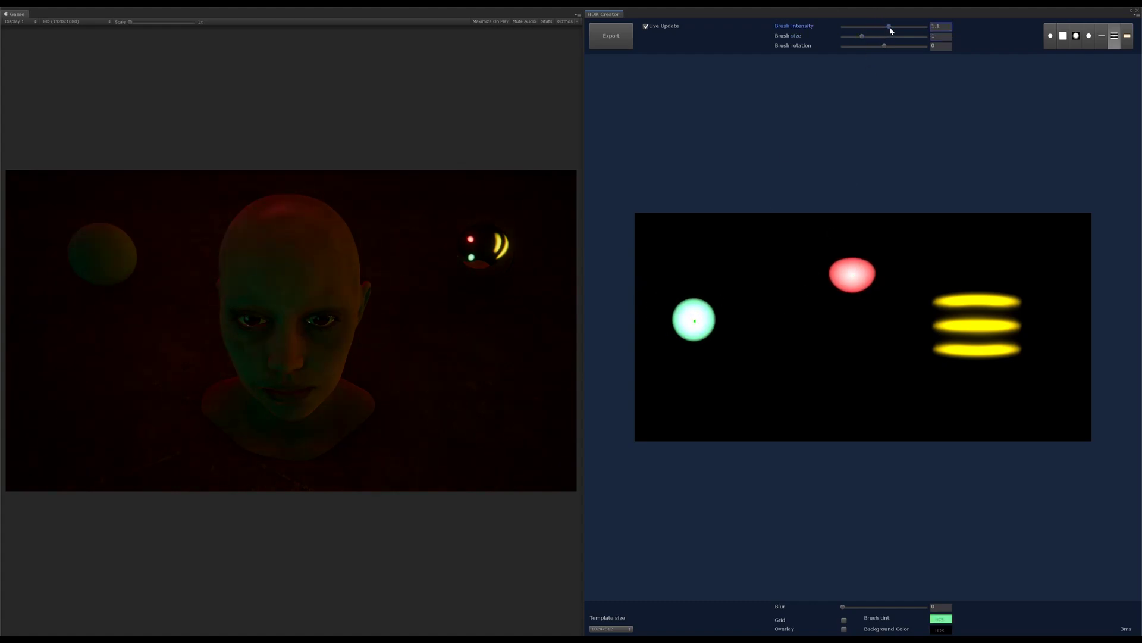
pyautogui.moveTo(891, 26); pyautogui.dragTo(871, 37)
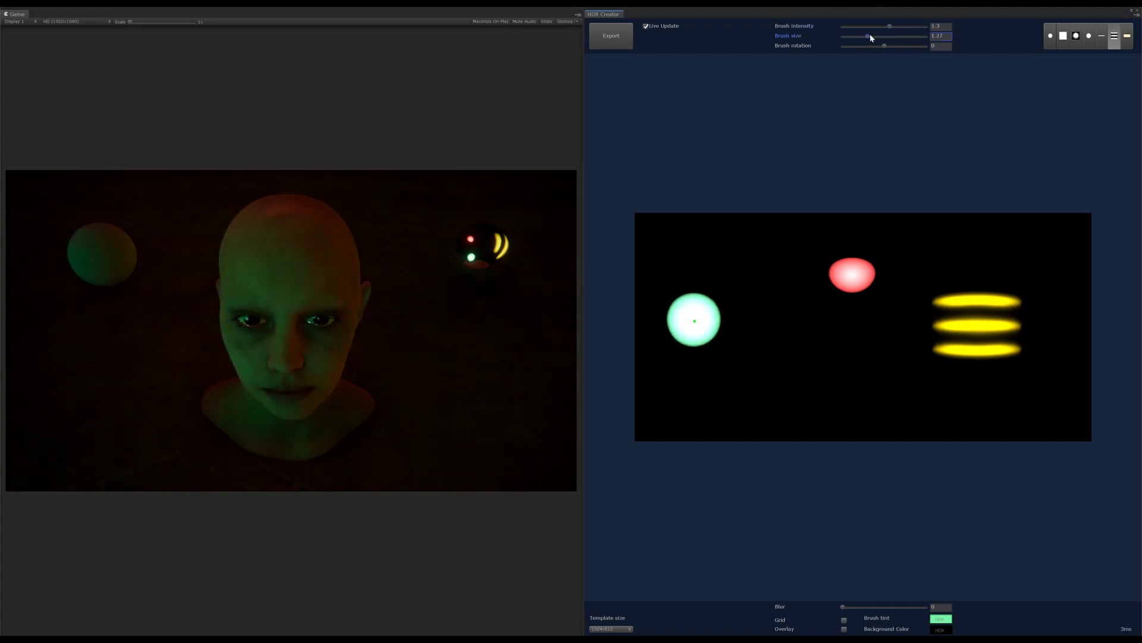
# Rotate the yellow three-stripe light to 90 and enlarge its brush size to 1.41.
pyautogui.click(971, 326)
pyautogui.moveTo(892, 47); pyautogui.dragTo(932, 53)
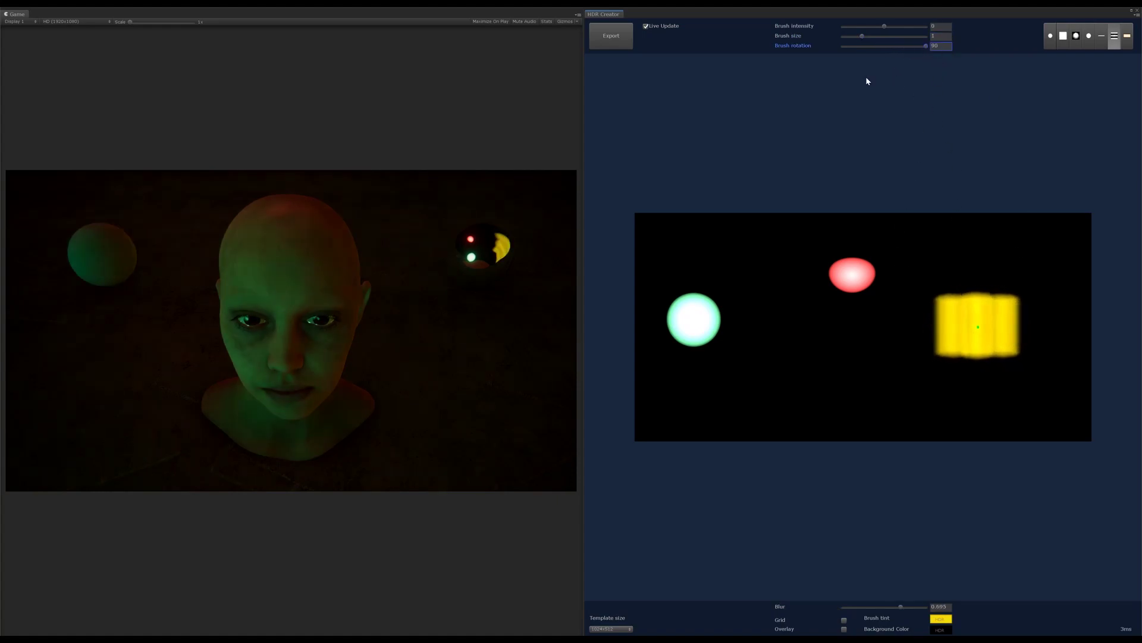
pyautogui.moveTo(867, 38); pyautogui.dragTo(873, 38)
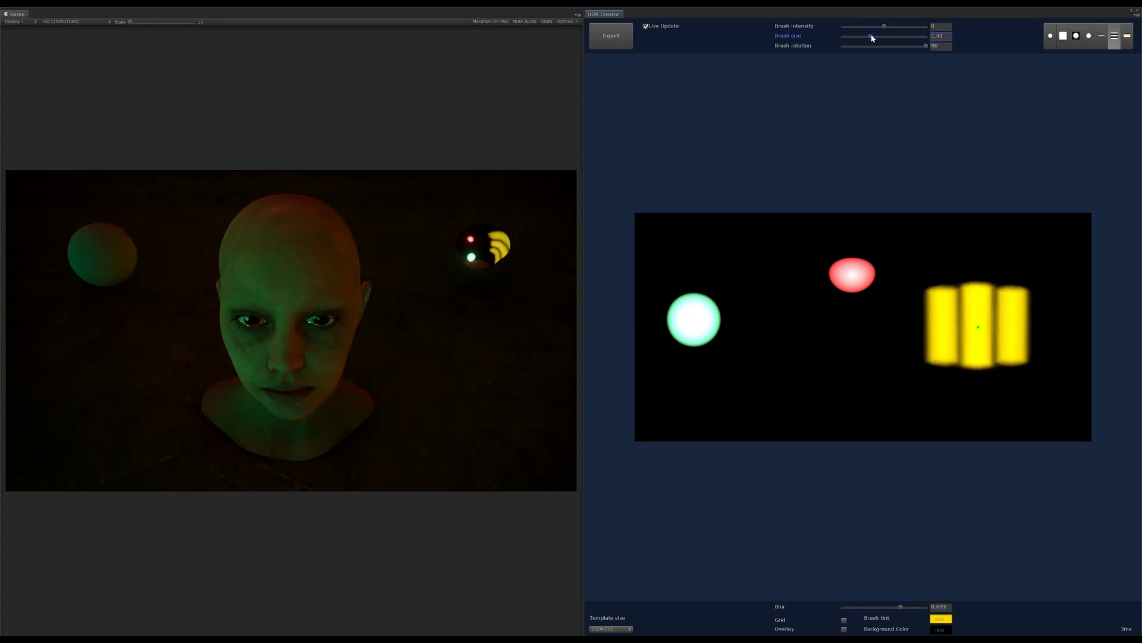
# Add a white rectangular panel light just below the red light, with brush size 0.79 and intensity 1.3.
pyautogui.click(1128, 37)
pyautogui.moveTo(1070, 335)
pyautogui.mouseDown()
pyautogui.moveTo(1069, 280)
pyautogui.moveTo(1073, 332)
pyautogui.moveTo(1058, 337)
pyautogui.moveTo(1068, 334)
pyautogui.mouseUp()
pyautogui.moveTo(941, 362); pyautogui.dragTo(642, 314)
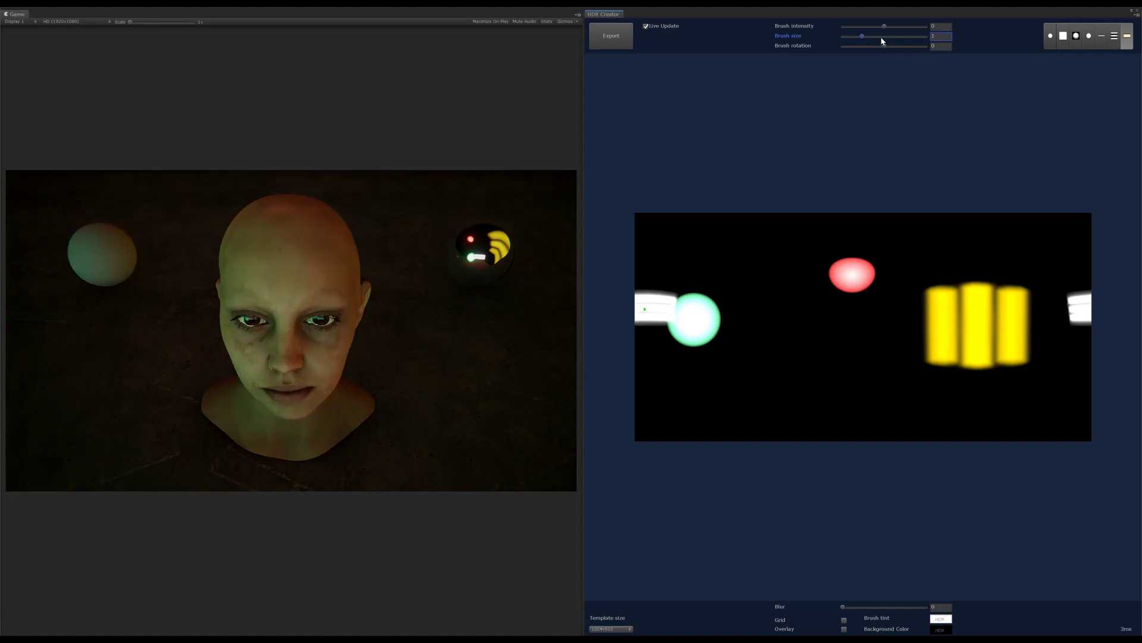
pyautogui.moveTo(865, 38); pyautogui.dragTo(858, 36)
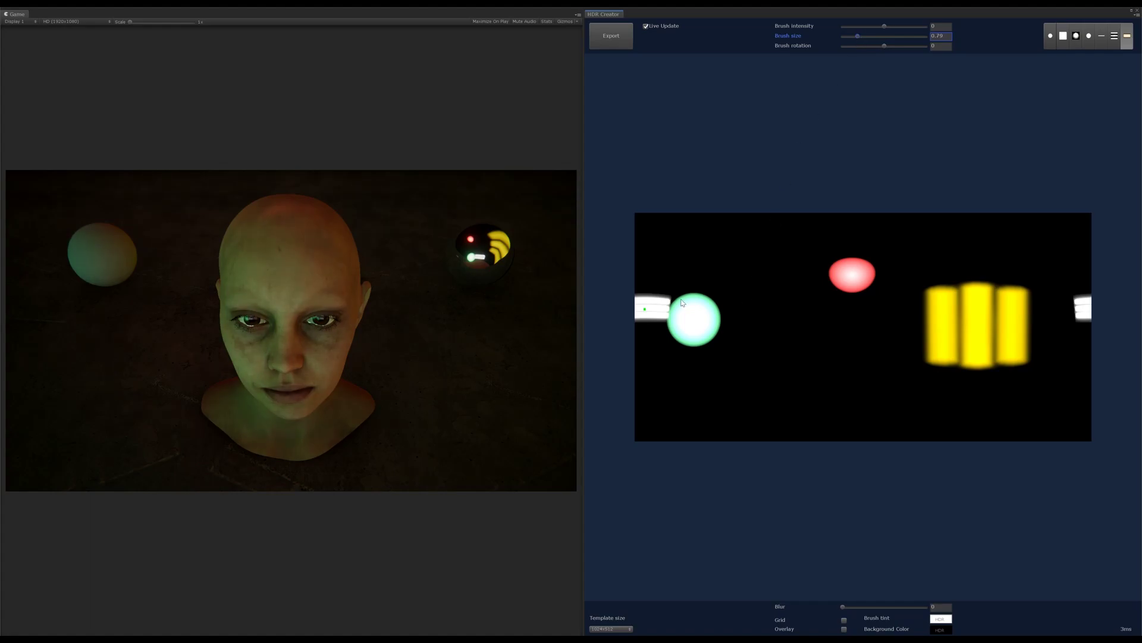
pyautogui.moveTo(654, 308); pyautogui.dragTo(859, 331)
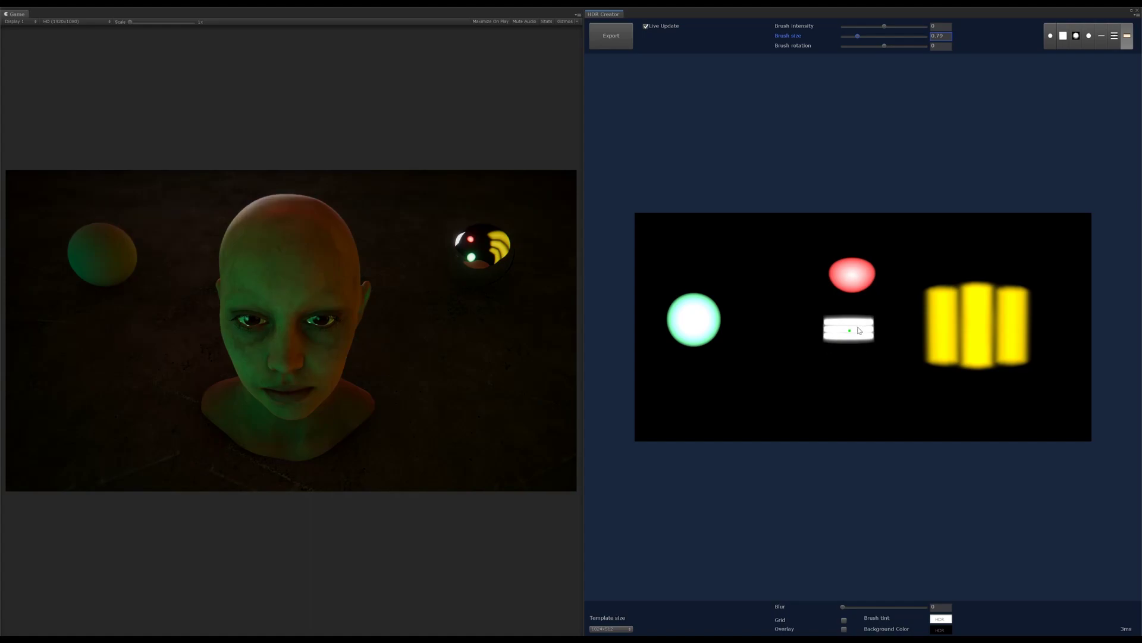
pyautogui.moveTo(885, 27); pyautogui.dragTo(891, 26)
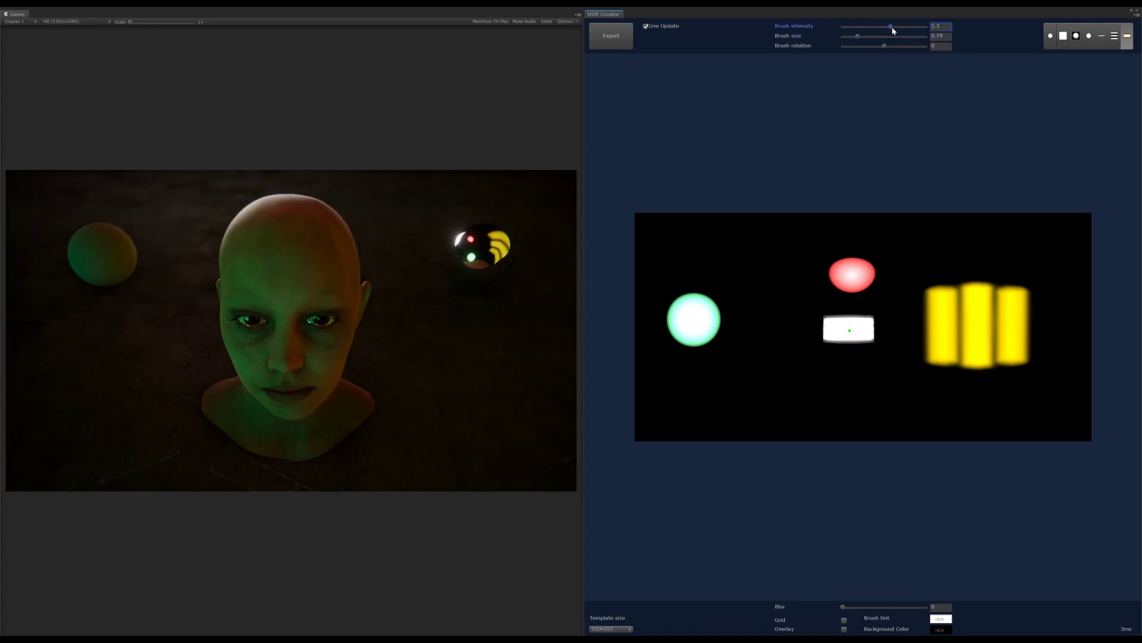
# Add a thin line light just right of the green light, rotate it to 90 and enlarge its brush size to 1.83.
pyautogui.click(1102, 37)
pyautogui.rightClick(757, 315)
pyautogui.click(772, 322)
pyautogui.moveTo(759, 315); pyautogui.dragTo(741, 341)
pyautogui.moveTo(884, 46); pyautogui.dragTo(939, 54)
pyautogui.moveTo(862, 36); pyautogui.dragTo(881, 41)
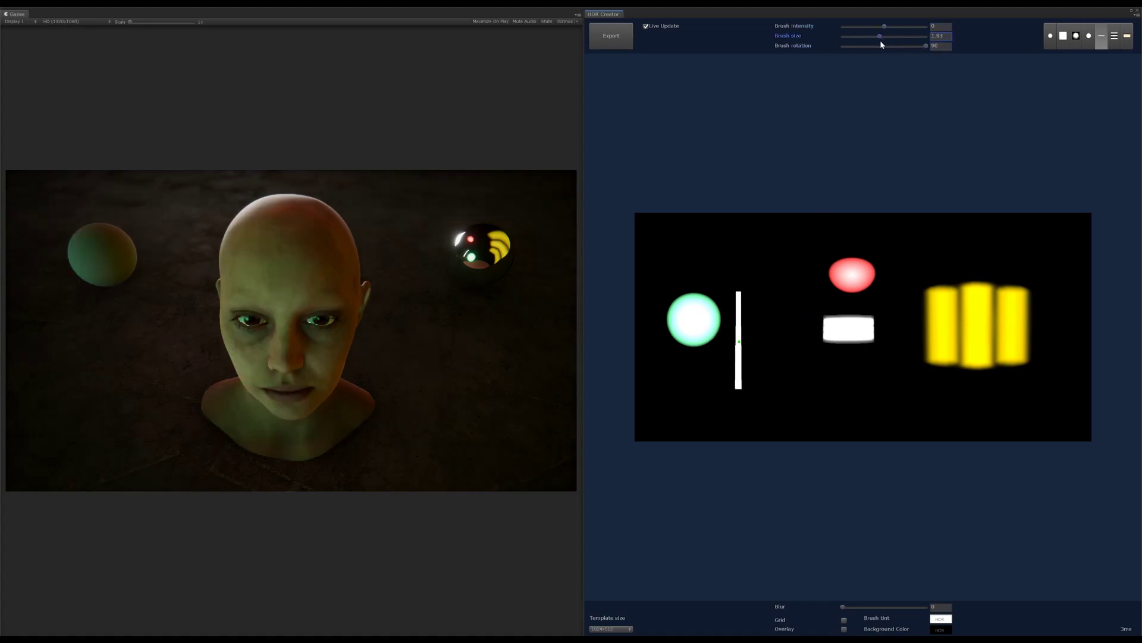
# Move the line light to the BACK area at the map's left edge with brush size 1.35, and show the overlay.
pyautogui.moveTo(738, 334); pyautogui.dragTo(647, 297)
pyautogui.moveTo(881, 39); pyautogui.dragTo(869, 51)
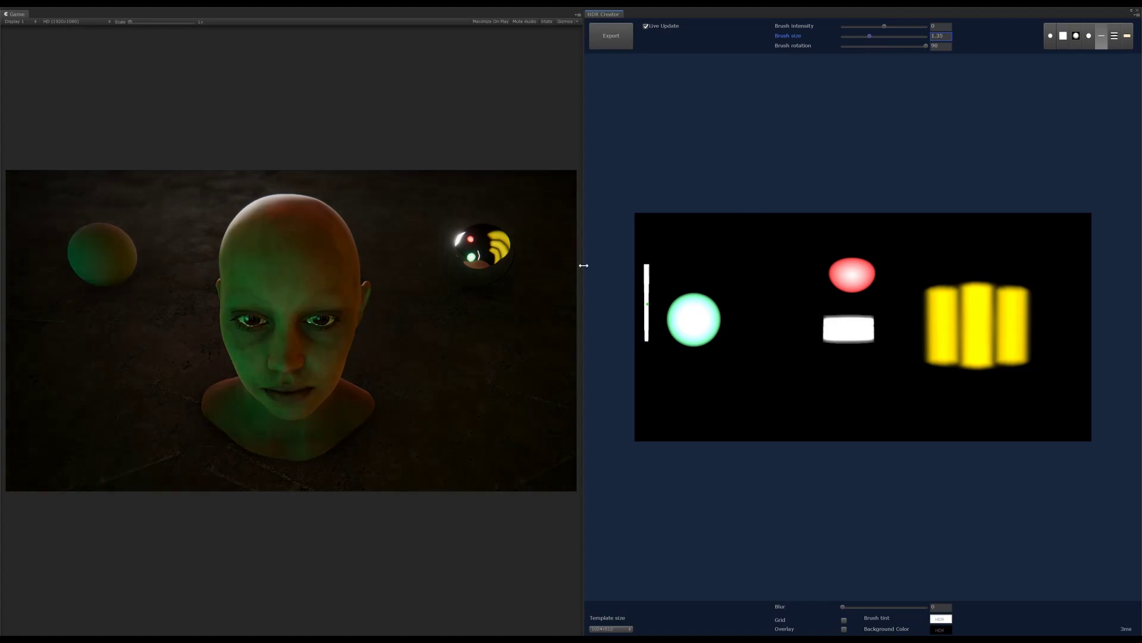
pyautogui.click(843, 629)
pyautogui.moveTo(649, 305); pyautogui.dragTo(645, 333)
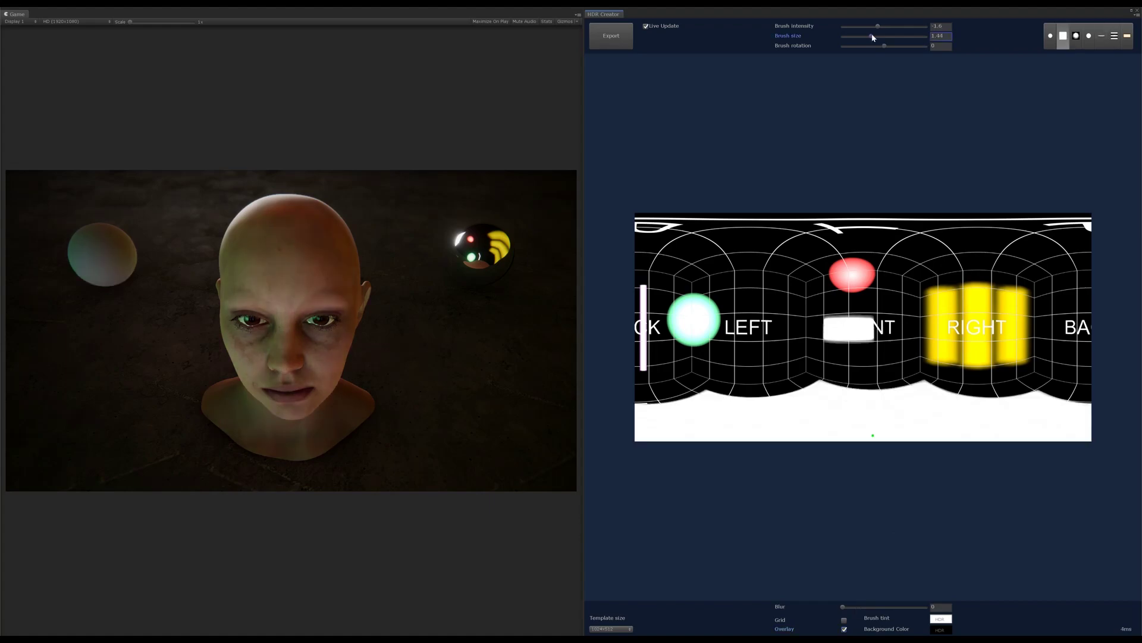
# Move the square light from the bottom to the top of the map at brush size 0.54 and tint it purple.
pyautogui.moveTo(873, 38); pyautogui.dragTo(854, 37)
pyautogui.moveTo(873, 436); pyautogui.dragTo(873, 226)
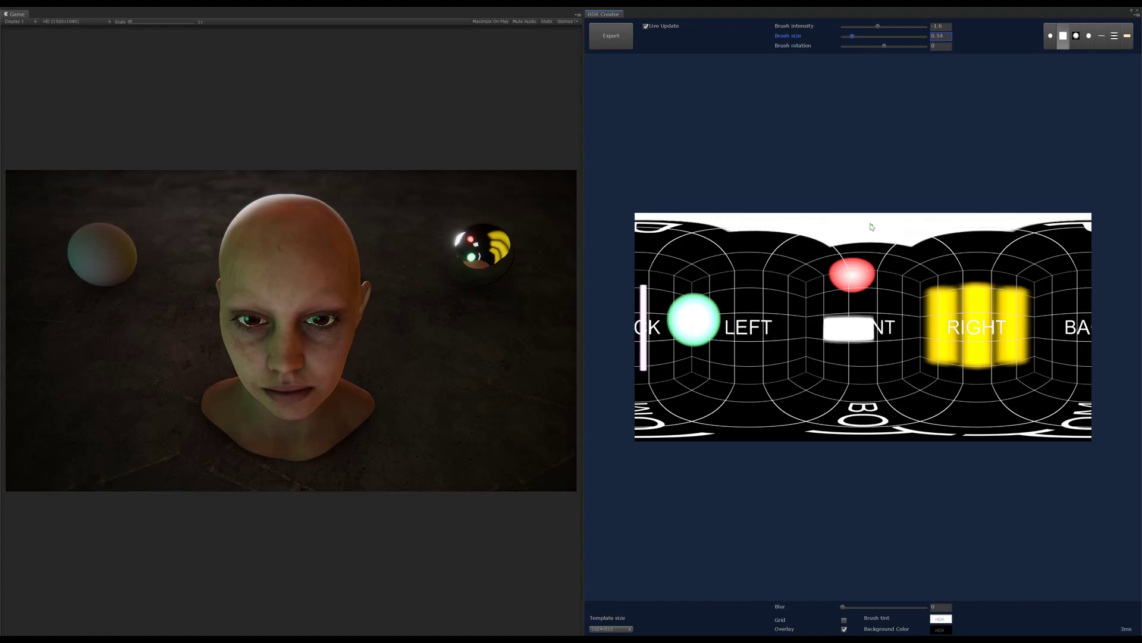
pyautogui.click(944, 619)
pyautogui.click(889, 309)
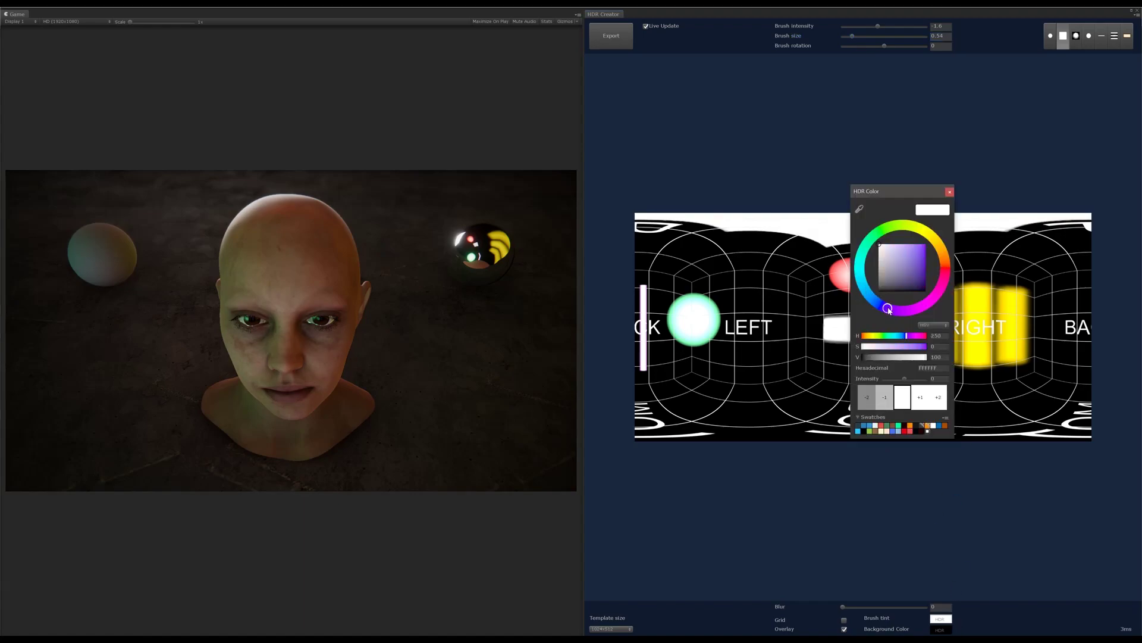
pyautogui.moveTo(917, 262)
pyautogui.mouseDown()
pyautogui.moveTo(889, 283)
pyautogui.moveTo(913, 285)
pyautogui.moveTo(901, 256)
pyautogui.moveTo(919, 249)
pyautogui.mouseUp()
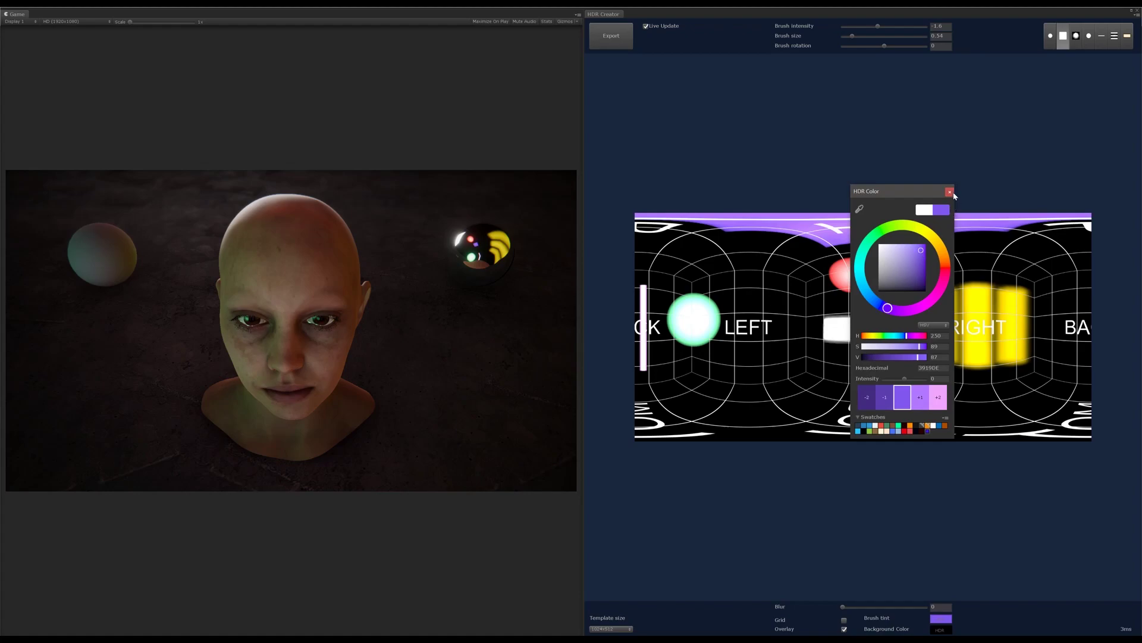
pyautogui.click(950, 191)
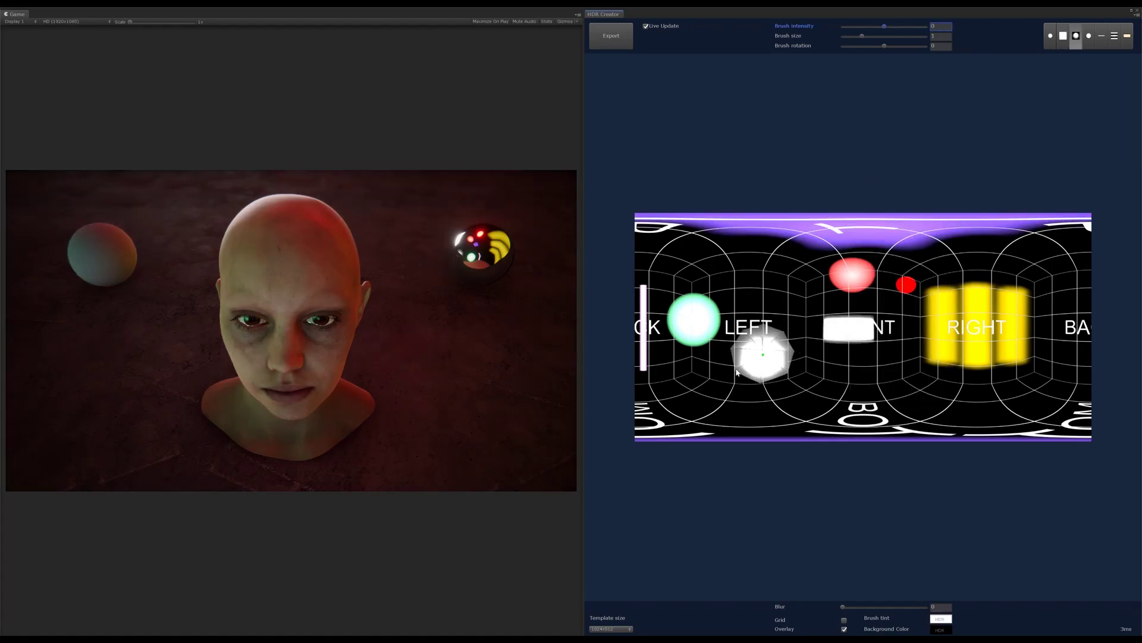
# Move the white polygonal light onto the BACK area at the map's right edge and set its brush size to 0.5.
pyautogui.click(675, 298)
pyautogui.moveTo(675, 297); pyautogui.dragTo(658, 278)
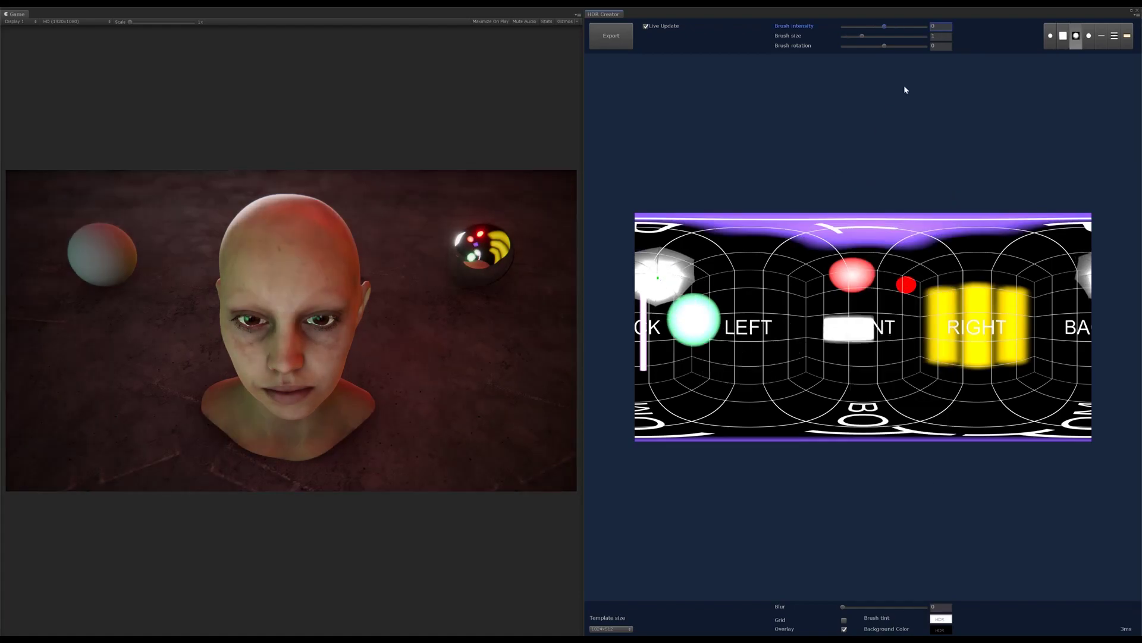
pyautogui.moveTo(854, 36); pyautogui.dragTo(847, 38)
pyautogui.moveTo(658, 276); pyautogui.dragTo(1071, 321)
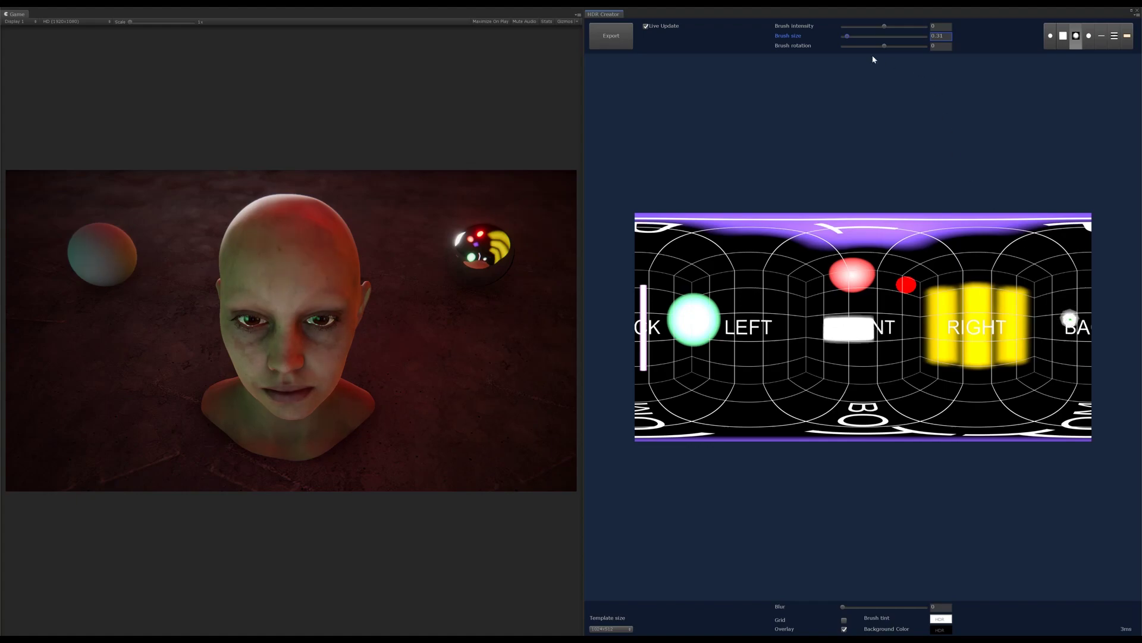
pyautogui.moveTo(847, 36); pyautogui.dragTo(852, 40)
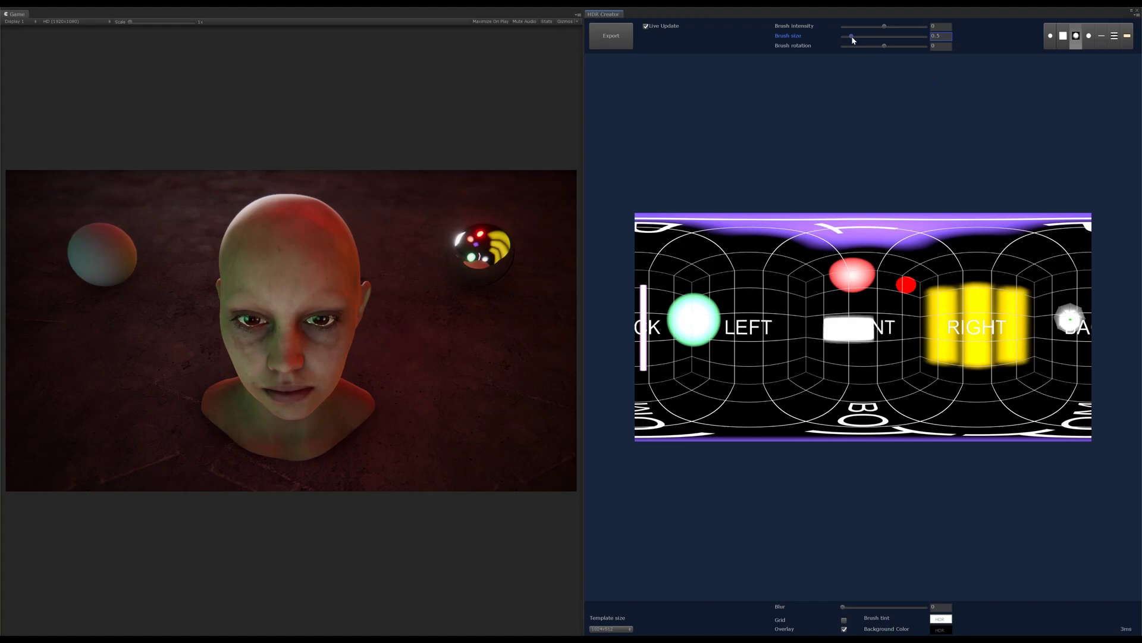
# Tint the polygonal light in the BACK area pale pink by choosing a magenta hue and lowering its saturation.
pyautogui.click(941, 619)
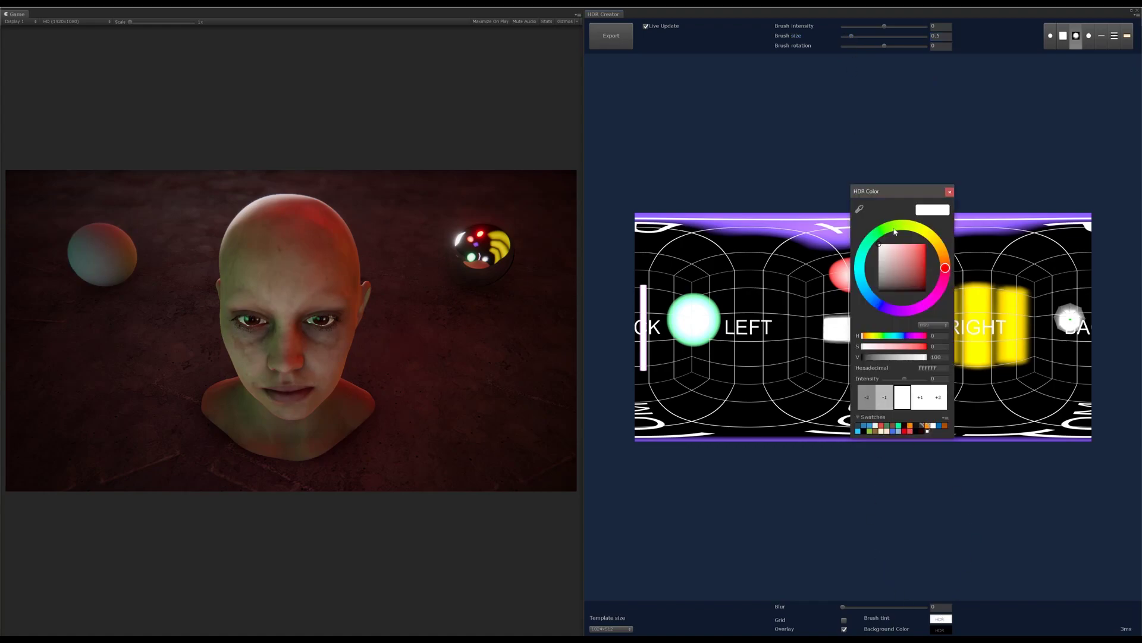
pyautogui.click(933, 241)
pyautogui.click(921, 244)
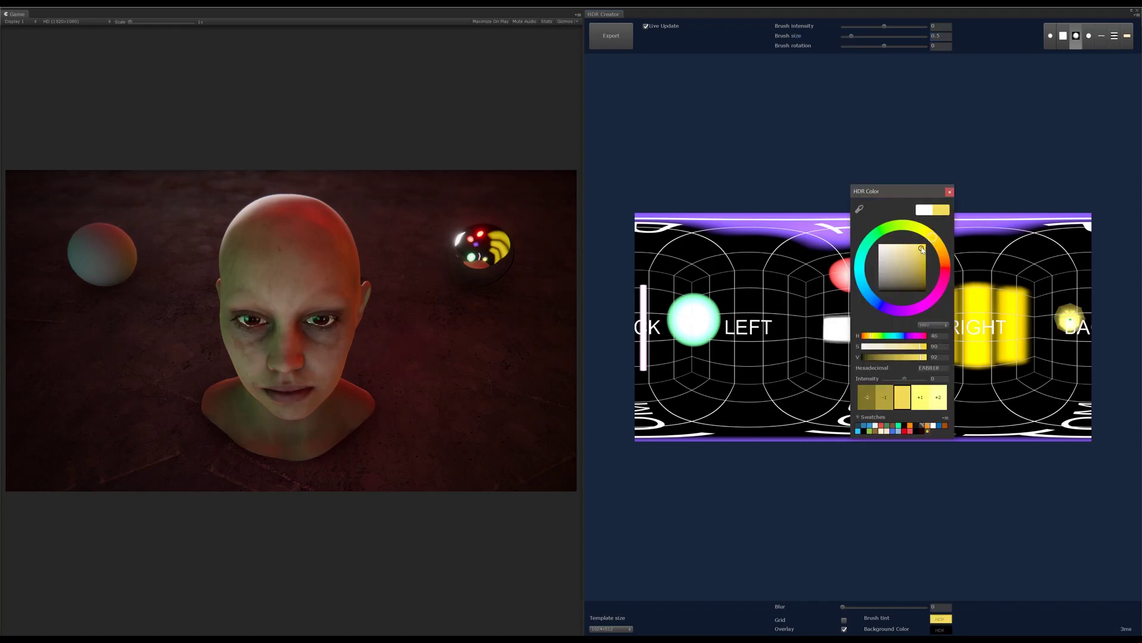
pyautogui.click(929, 305)
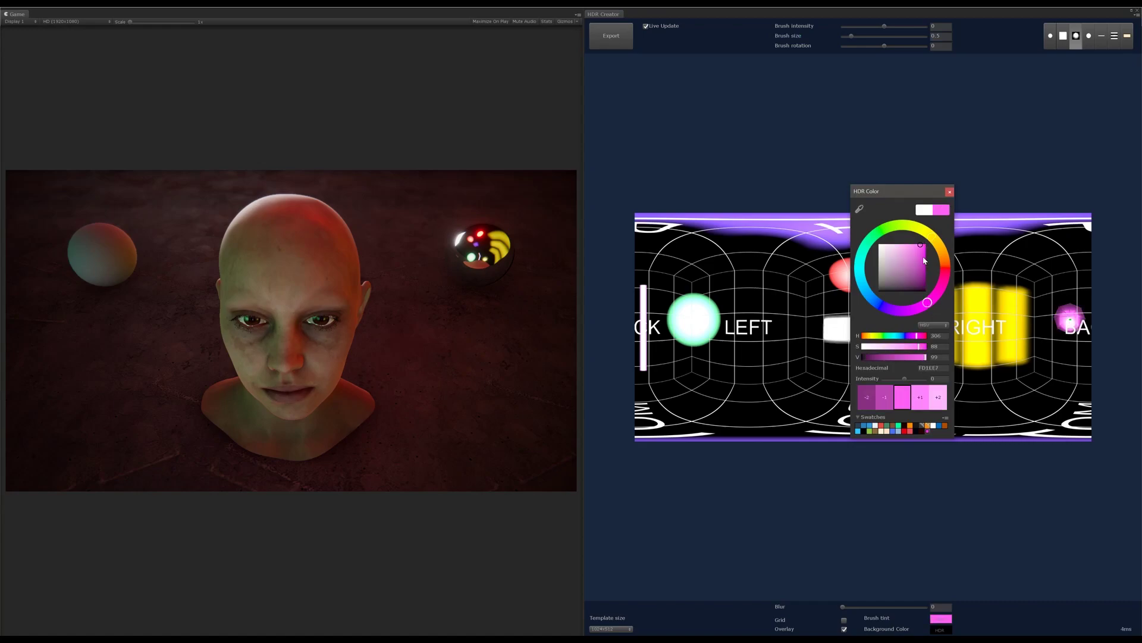
pyautogui.click(923, 251)
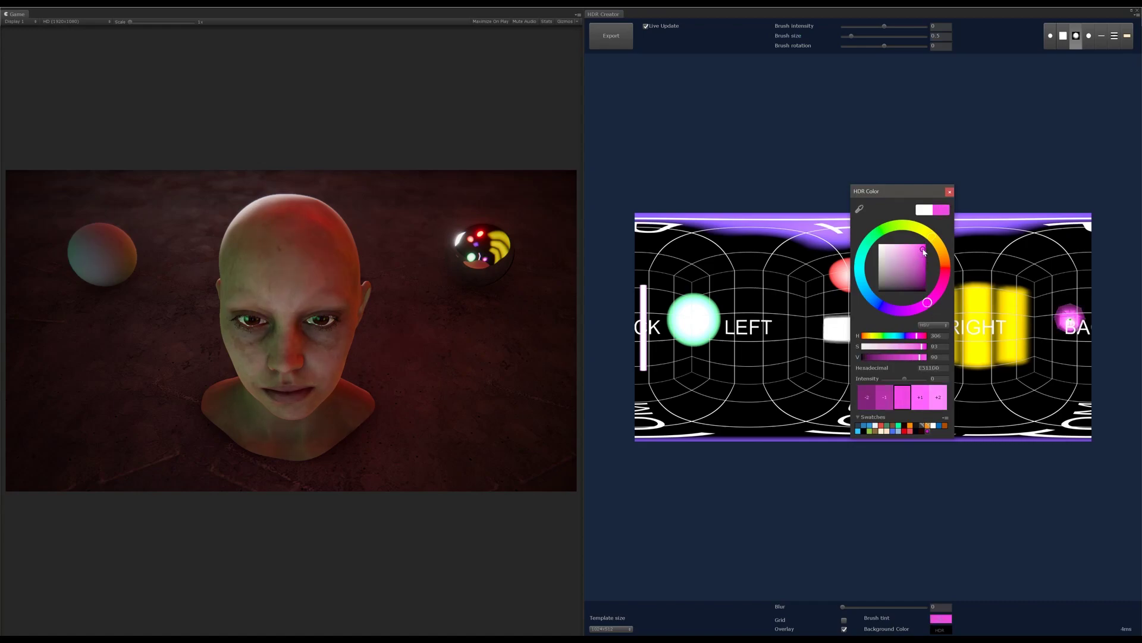
pyautogui.moveTo(924, 252); pyautogui.dragTo(940, 235)
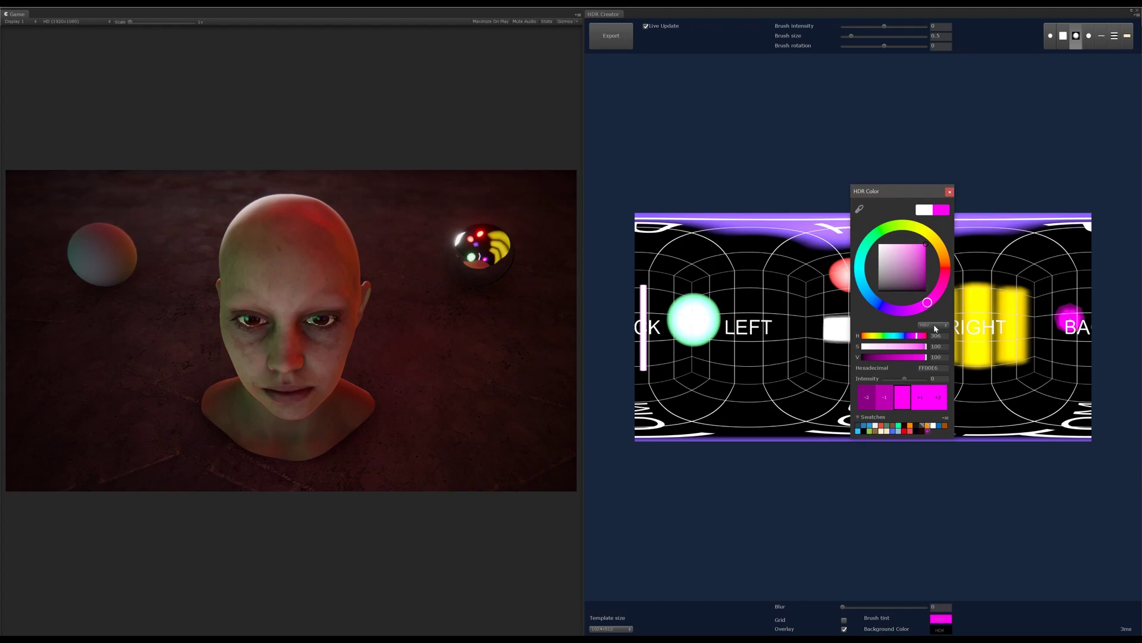
pyautogui.click(890, 348)
pyautogui.moveTo(888, 347); pyautogui.dragTo(886, 348)
pyautogui.click(950, 193)
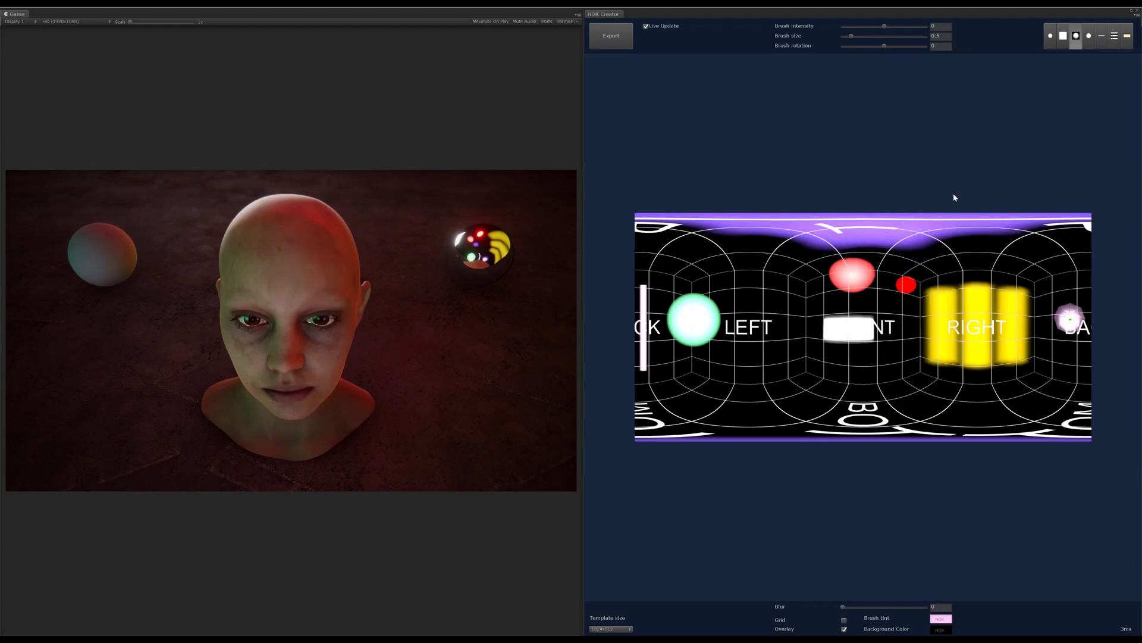
# Raise the pale pink polygonal light's brush intensity to 2.2 and shift it slightly up and to the left.
pyautogui.moveTo(887, 29); pyautogui.dragTo(894, 25)
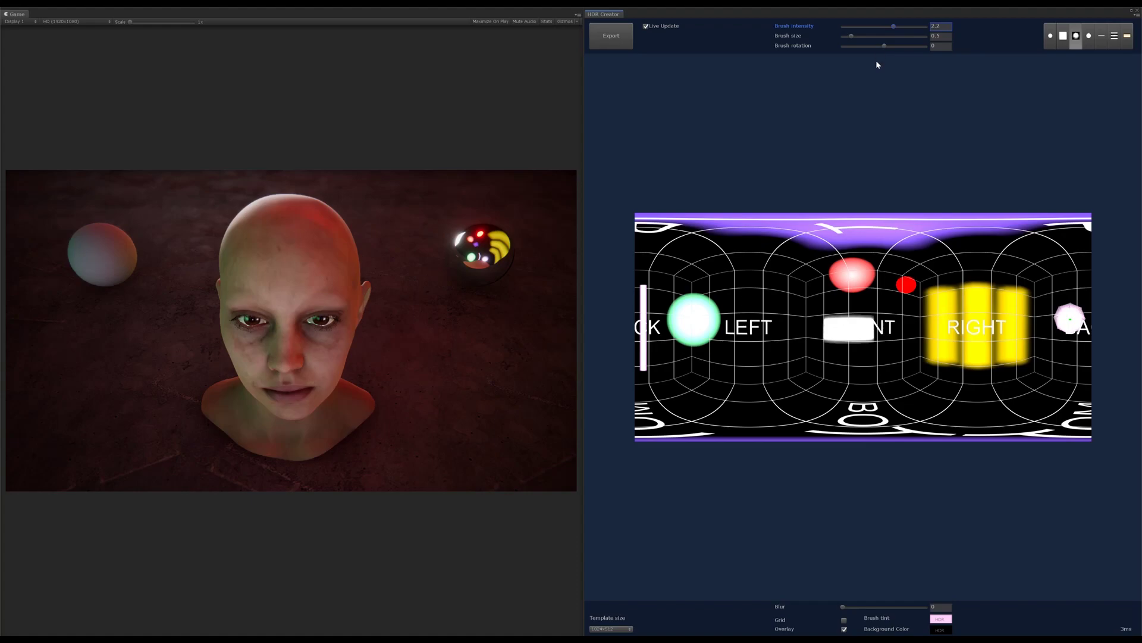
pyautogui.moveTo(1068, 316); pyautogui.dragTo(1062, 311)
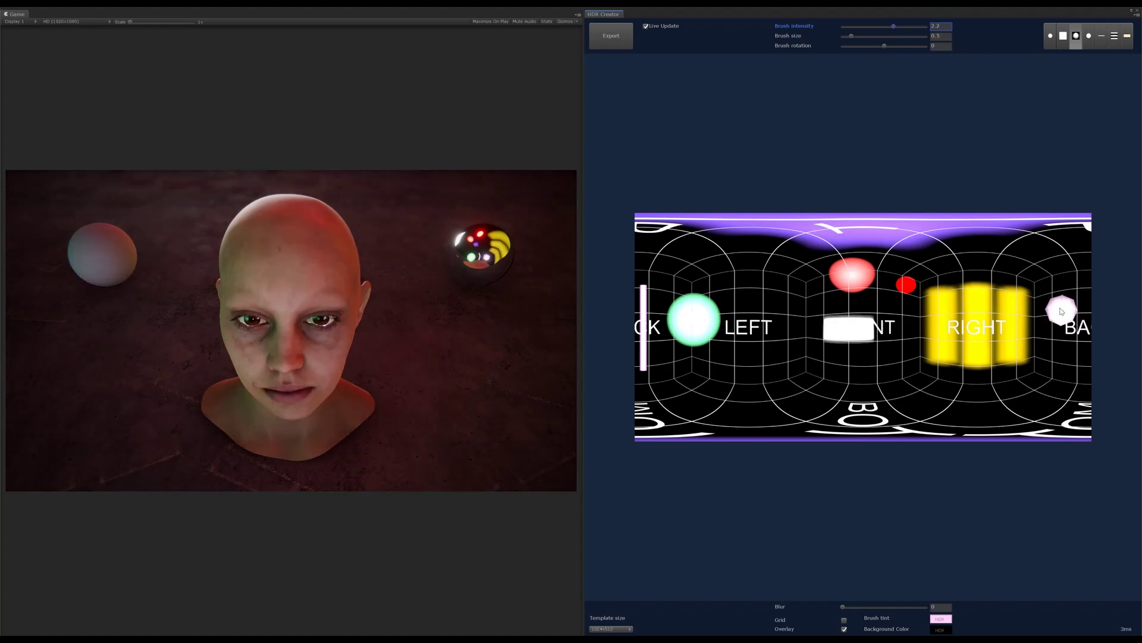